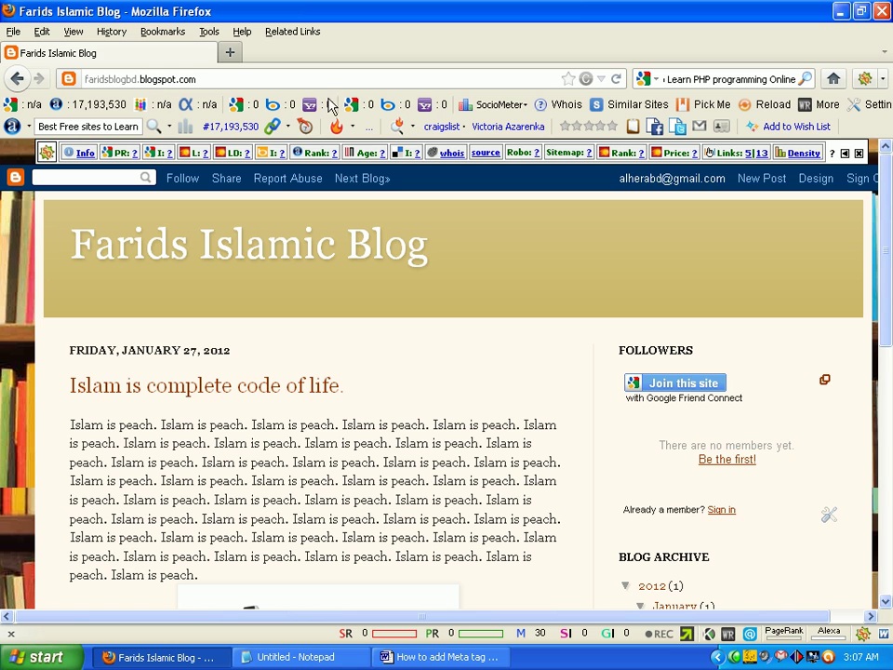
scroll(888, 264, down, 2)
drag(888, 264, 889, 223)
scroll(889, 212, down, 2)
scroll(888, 212, up, 2)
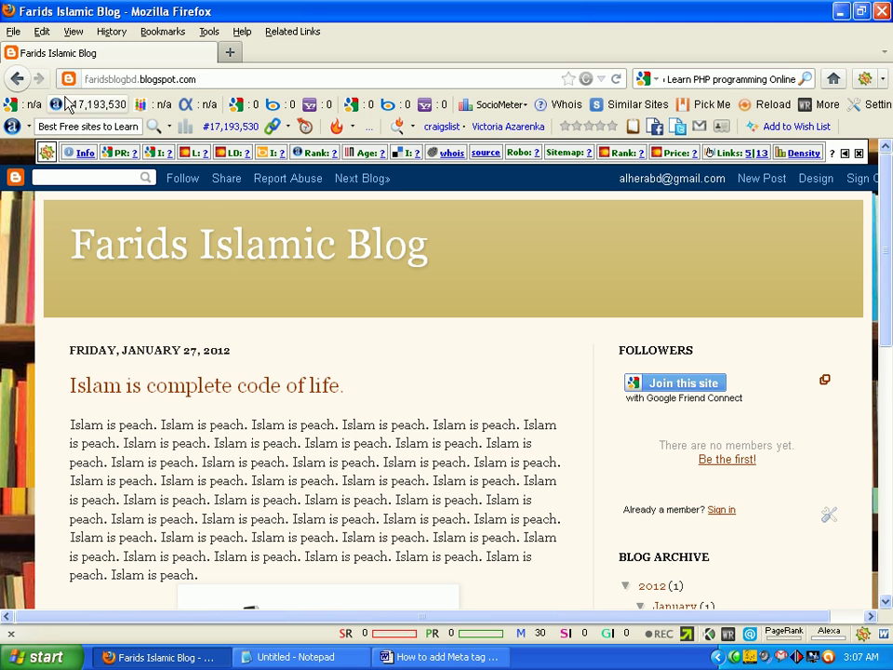
Leave the public blog page and open the template's HTML editor from the Islamic blog's design settings on the Blogger dashboard
click(16, 78)
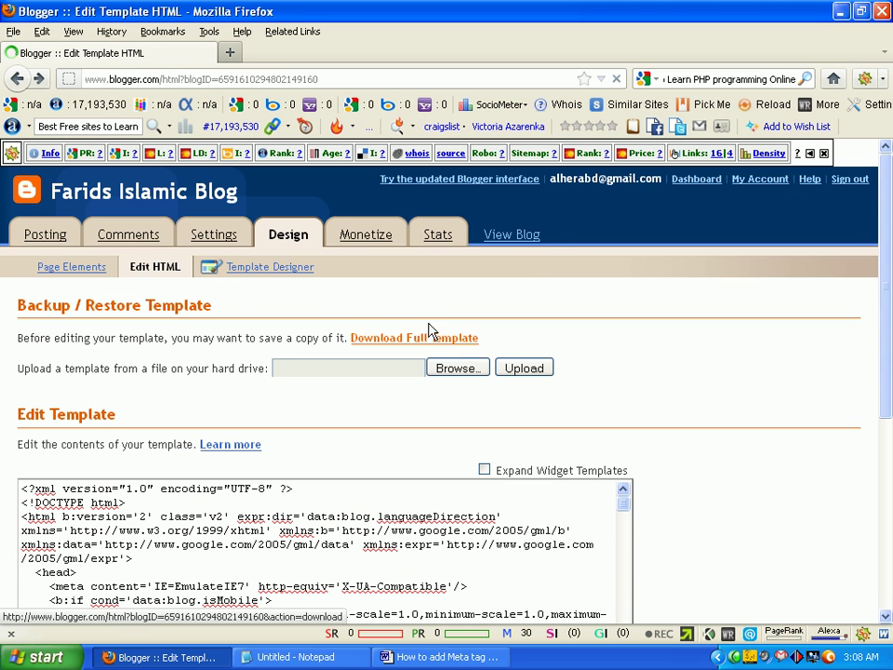
click(44, 233)
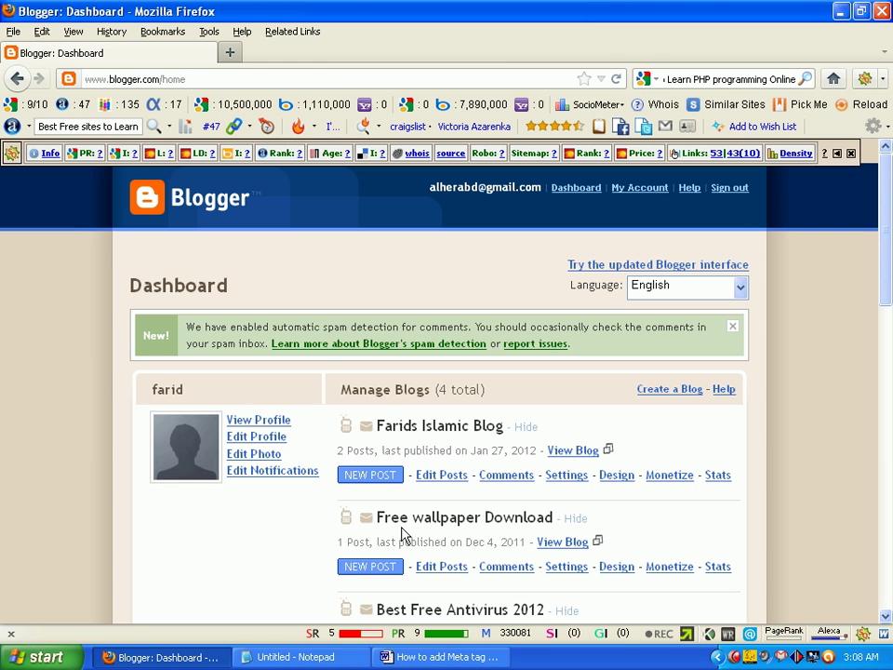
click(621, 479)
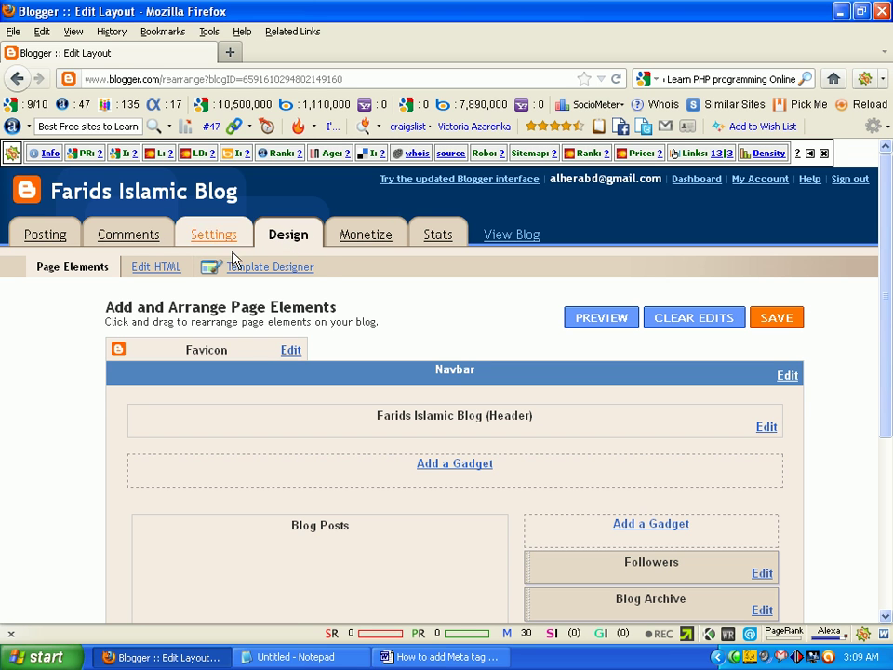
click(163, 270)
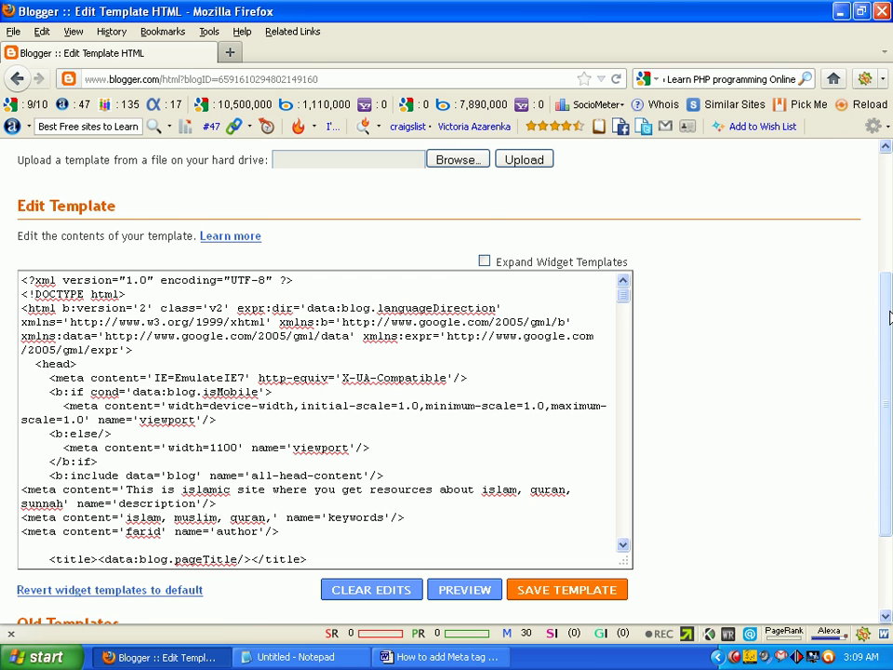
scroll(888, 318, up, 1)
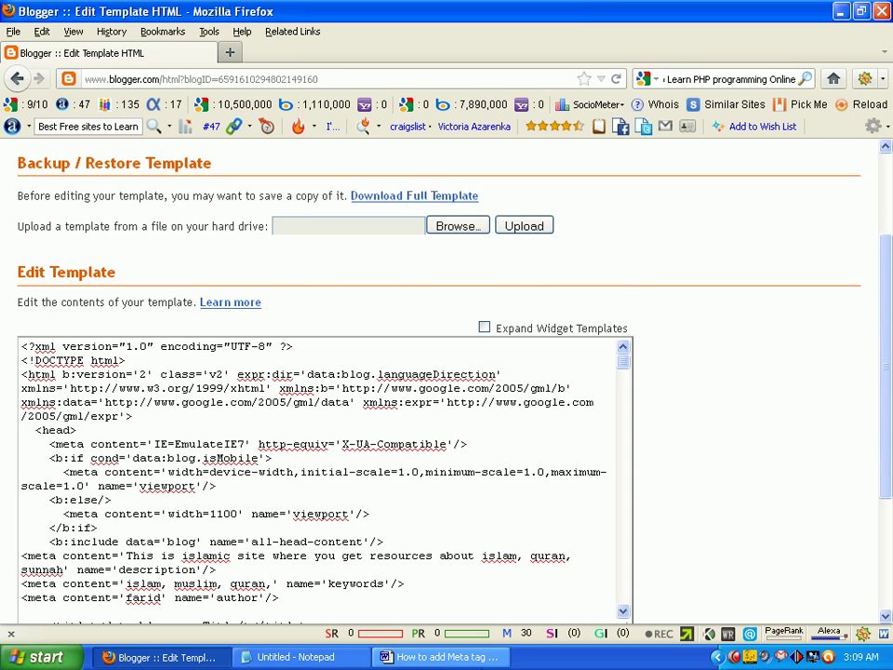
Switch to the Word document and copy the three meta tag lines for description, keywords and author
click(469, 657)
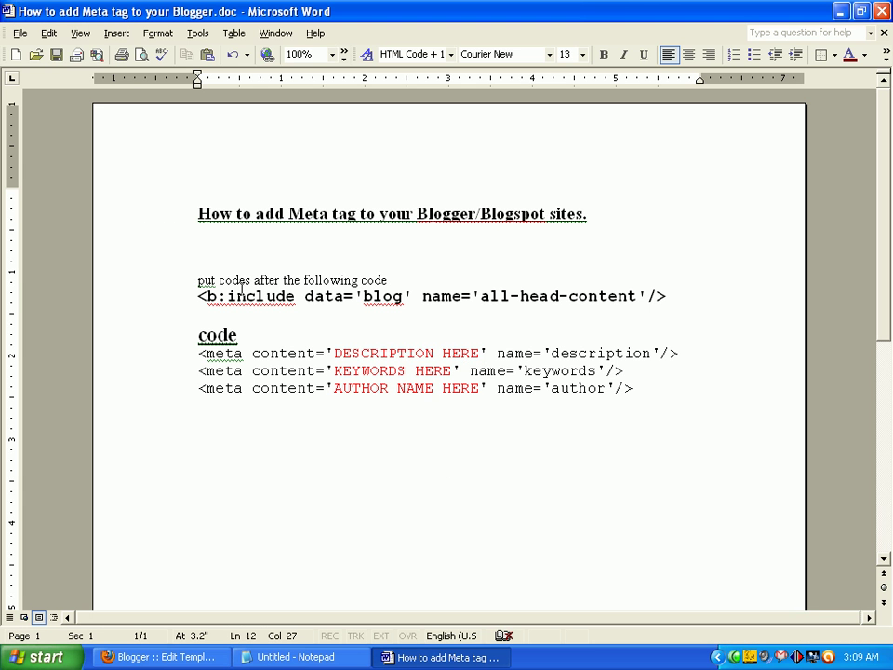
click(170, 355)
drag(170, 354, 699, 389)
key(ctrl+c)
click(255, 387)
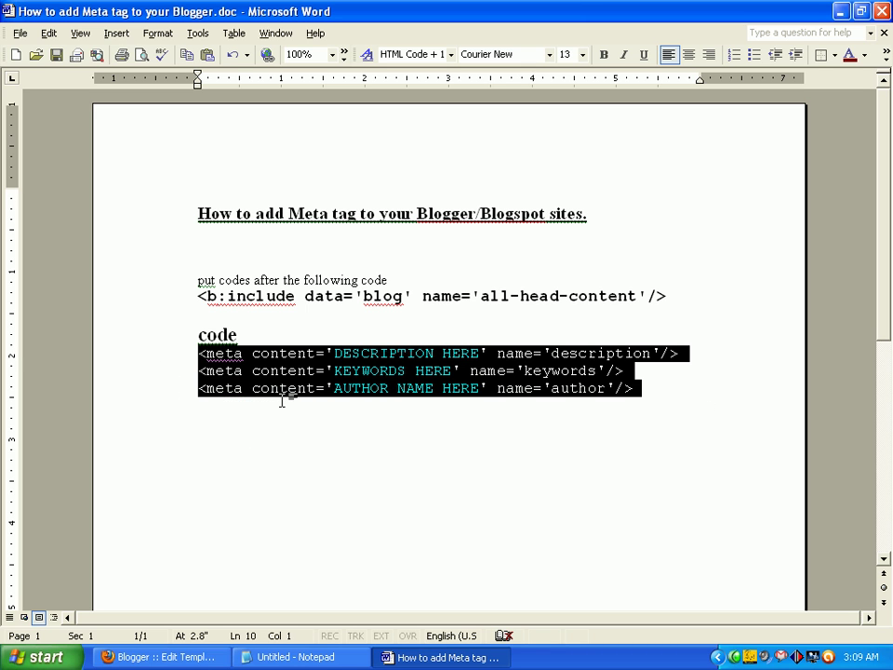
click(297, 371)
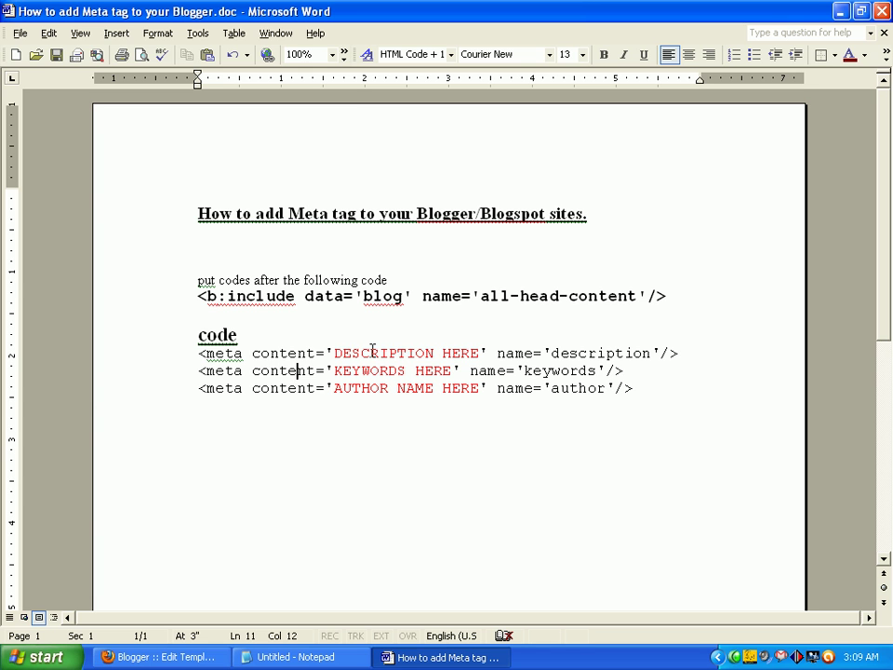
Check the anchor line <b:include data='blog' name='all-head-content'/> in the Word notes and locate it in the blog template in Firefox
click(171, 658)
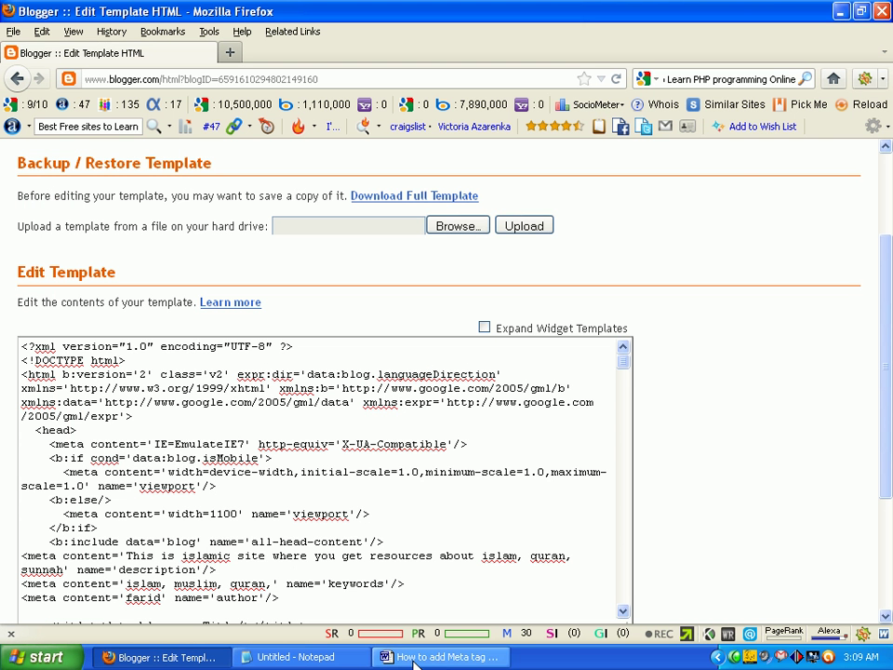
click(442, 658)
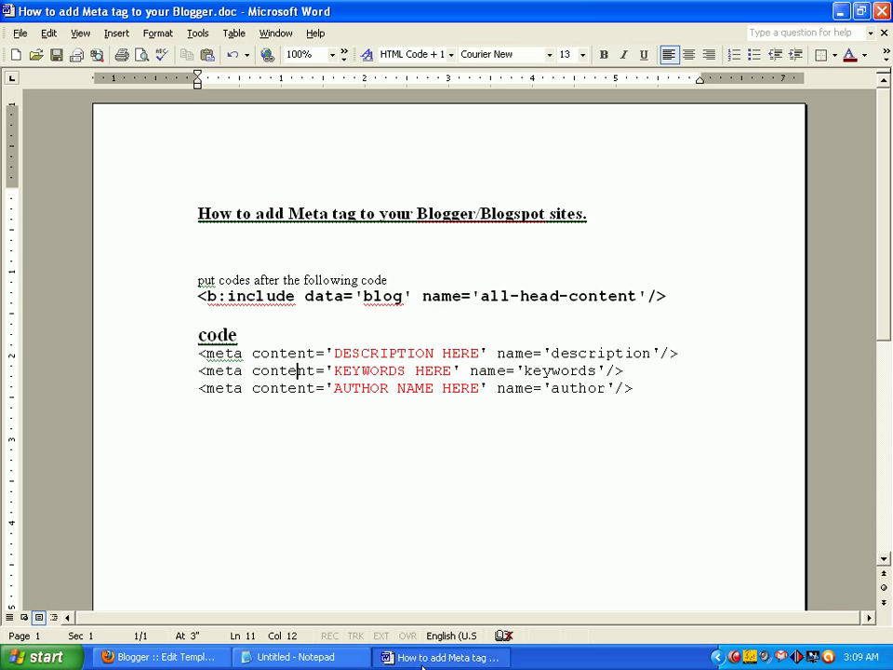
click(153, 297)
click(239, 315)
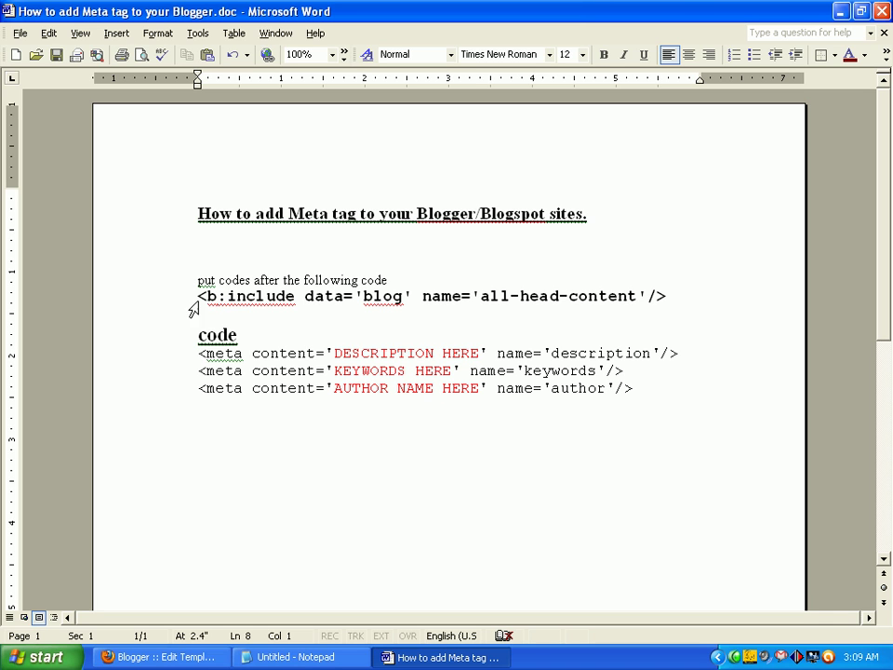
drag(197, 296, 303, 296)
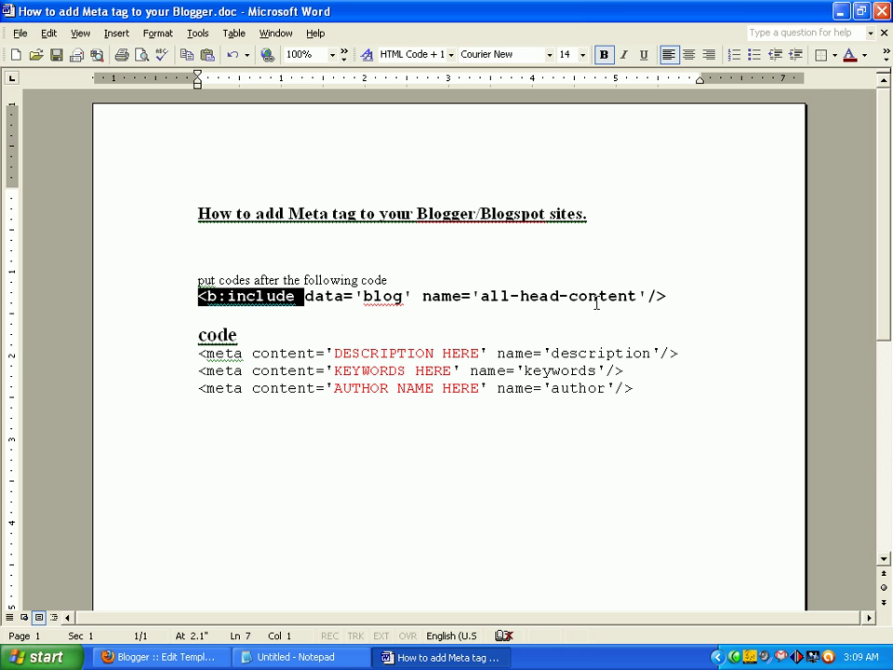
drag(473, 295, 628, 307)
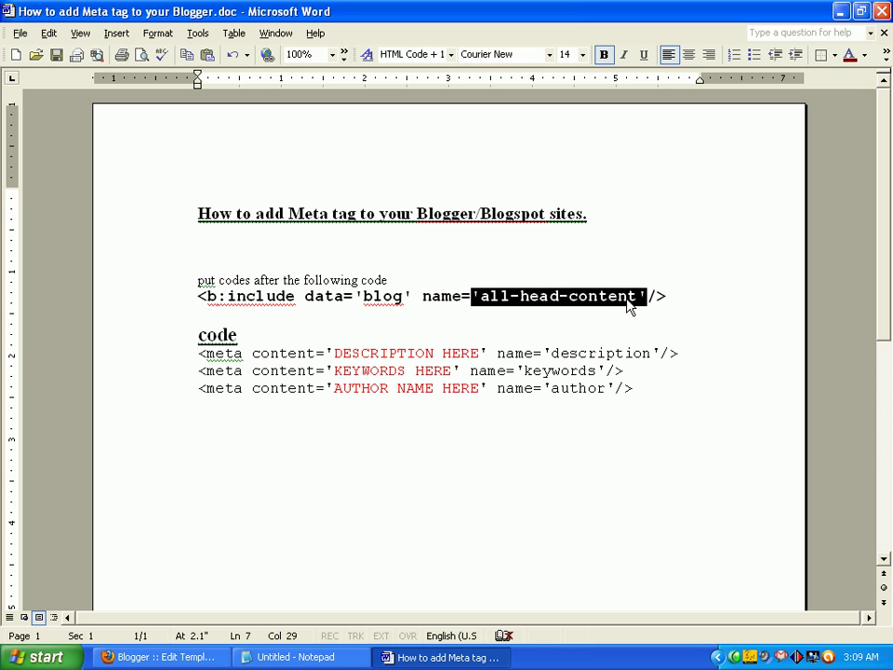
click(682, 309)
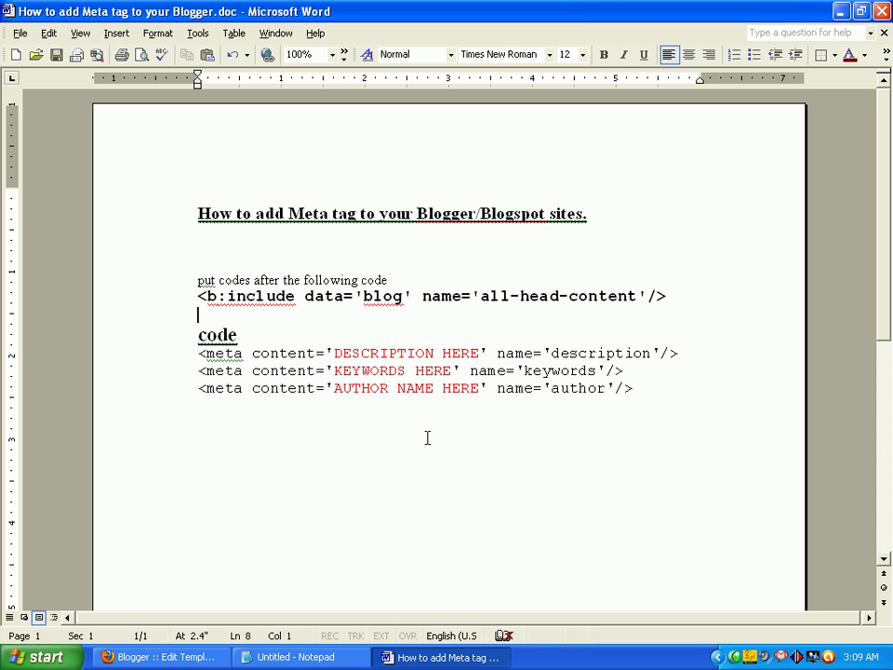
click(205, 657)
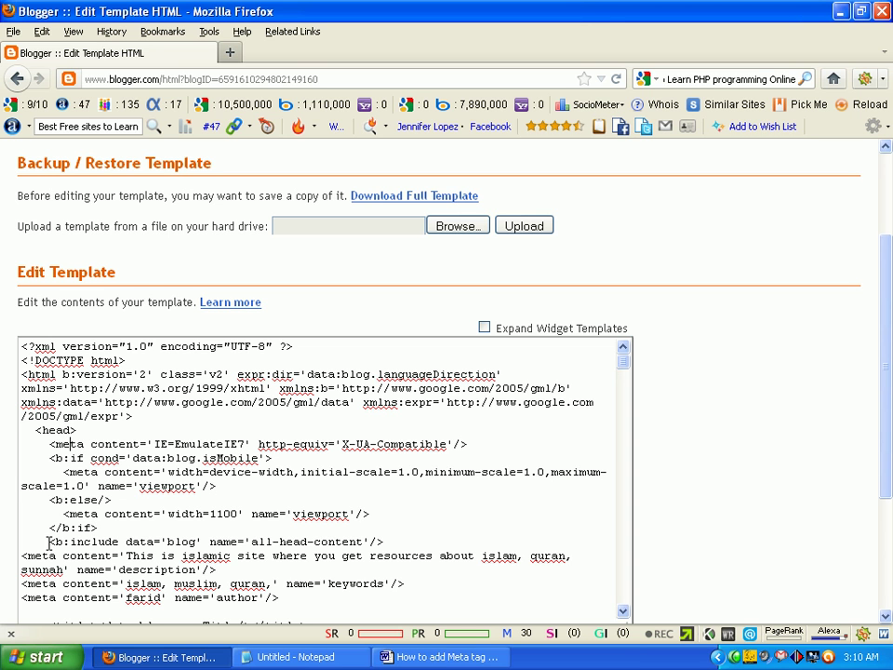
drag(49, 541, 384, 541)
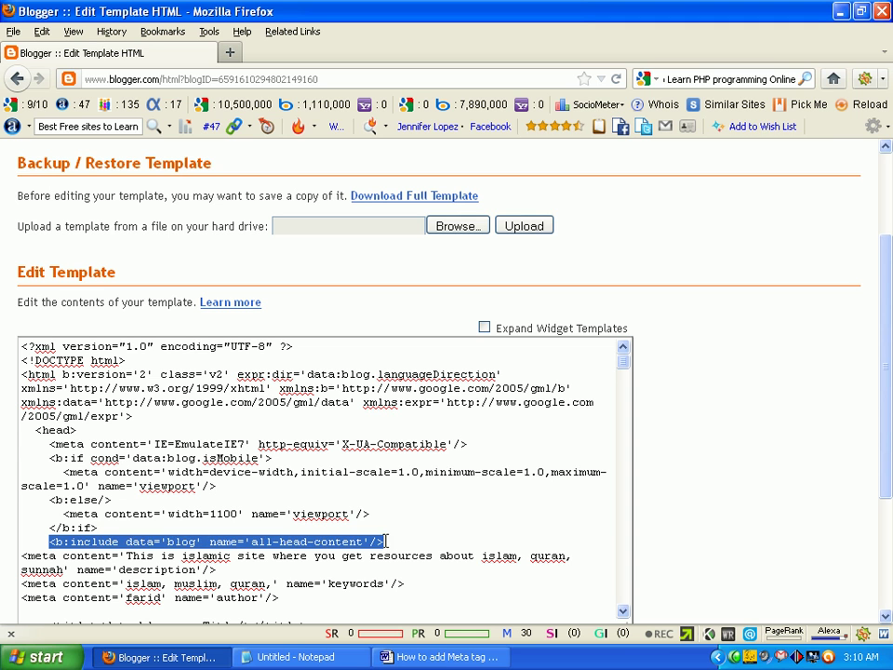
click(294, 555)
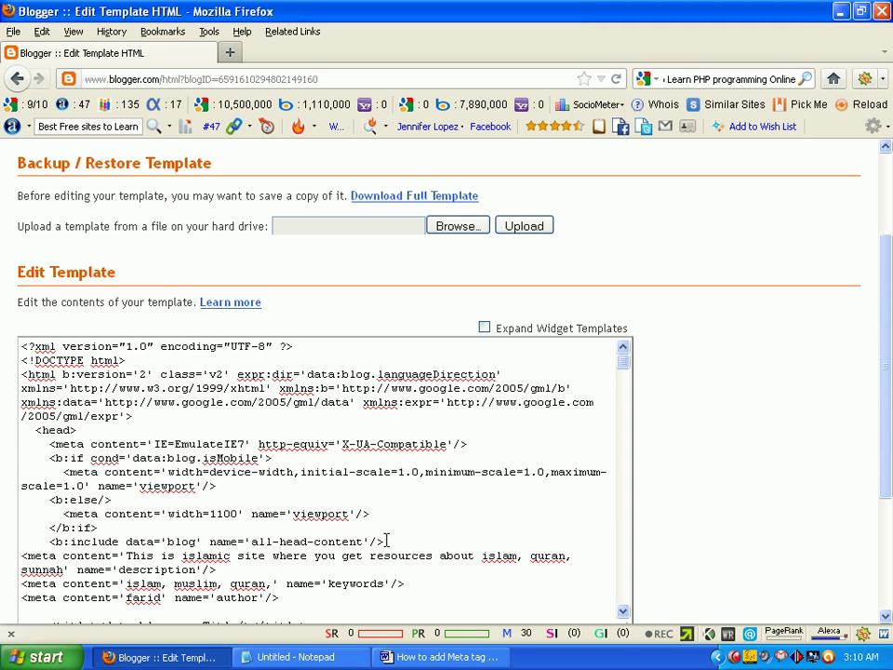
Select the three meta tag lines in the Word document and paste them on a new line after the all-head-content include in the template
key(alt+Tab)
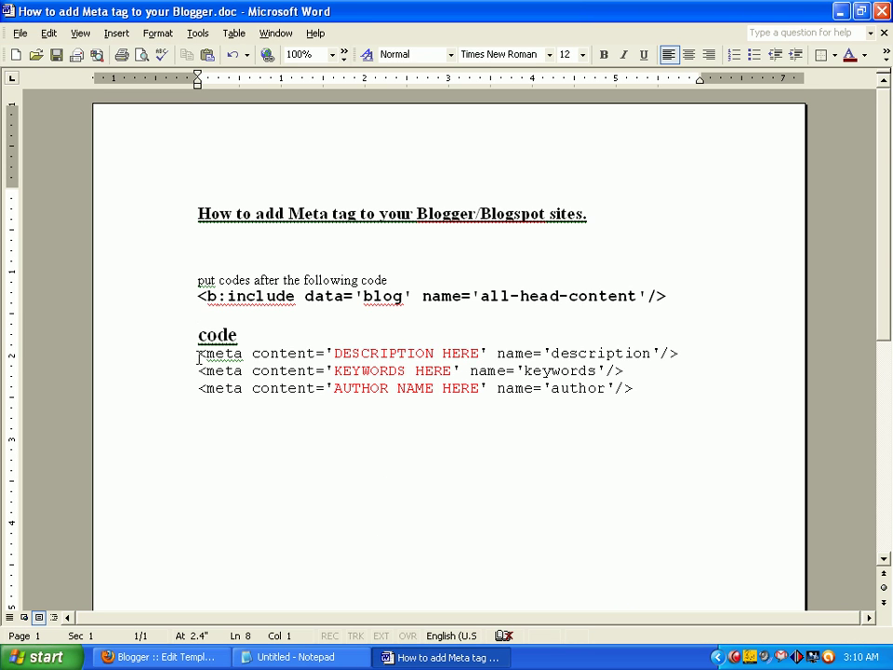
drag(192, 349, 520, 401)
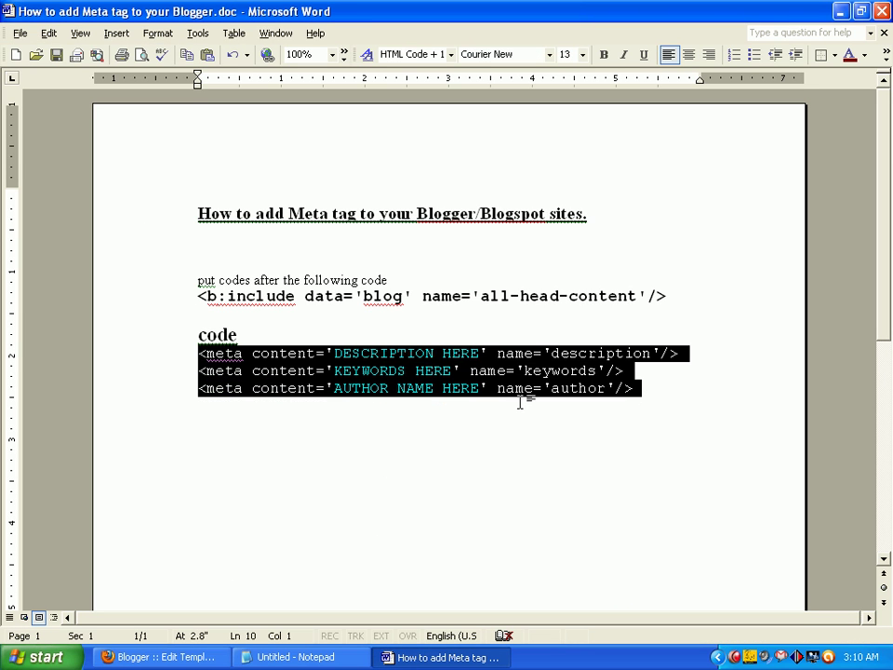
click(177, 660)
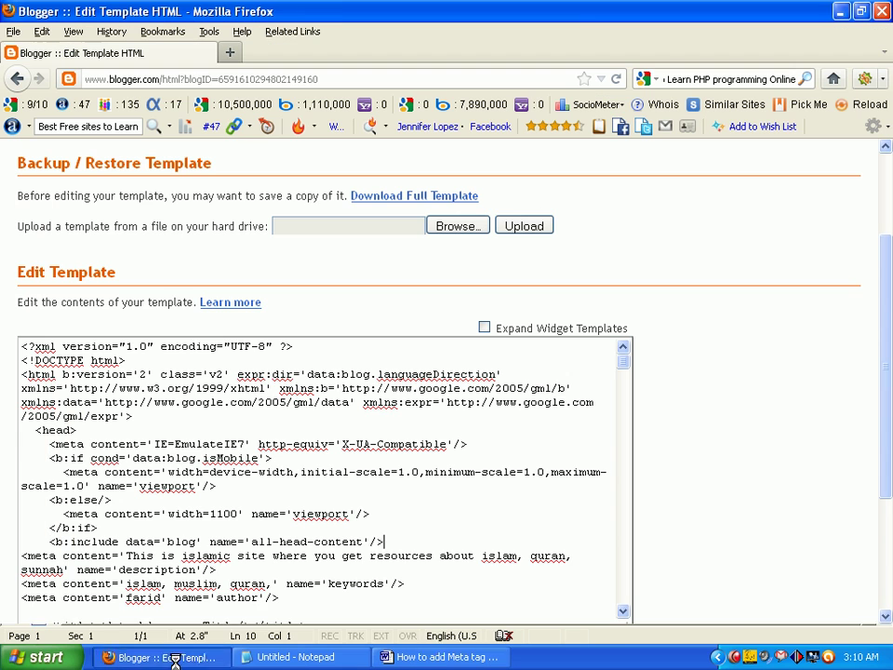
click(446, 545)
key(Return)
key(ctrl+v)
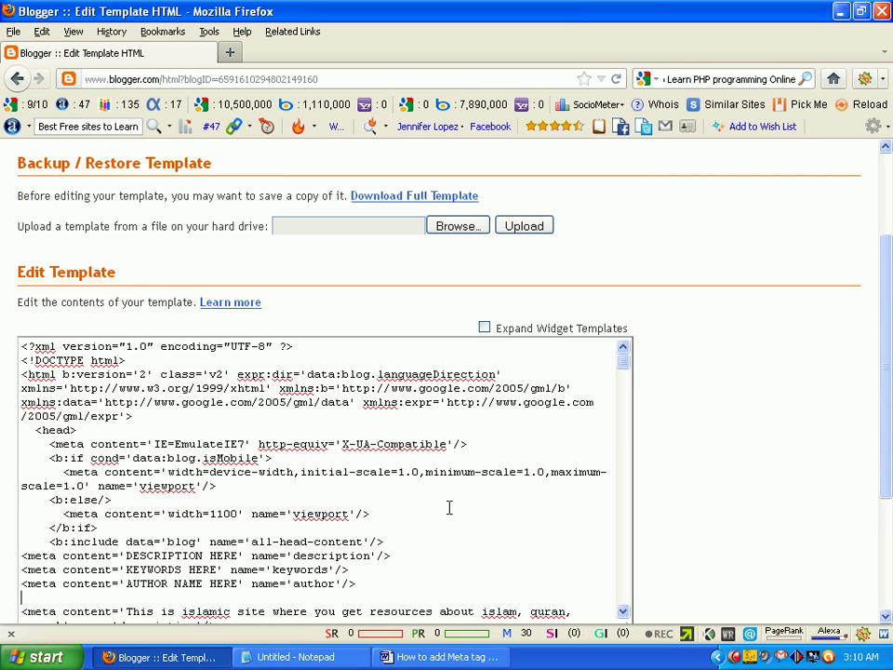
Replace the placeholders: description 'This is islamic site where you get resources about islam, quran, sunnah, hadis', keywords 'islam, muslim, quran,', and the author's name
scroll(889, 363, down, 2)
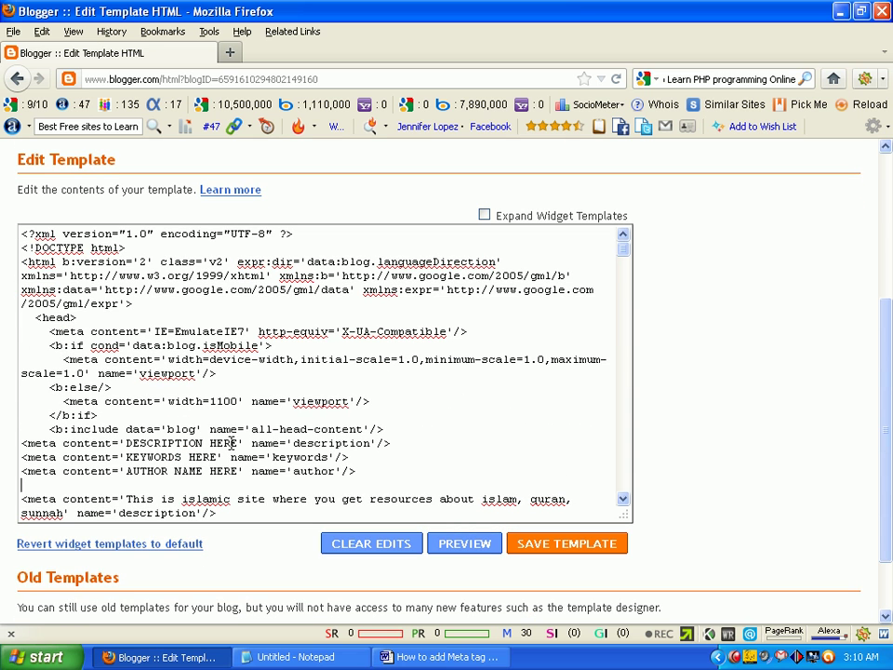
drag(239, 443, 124, 444)
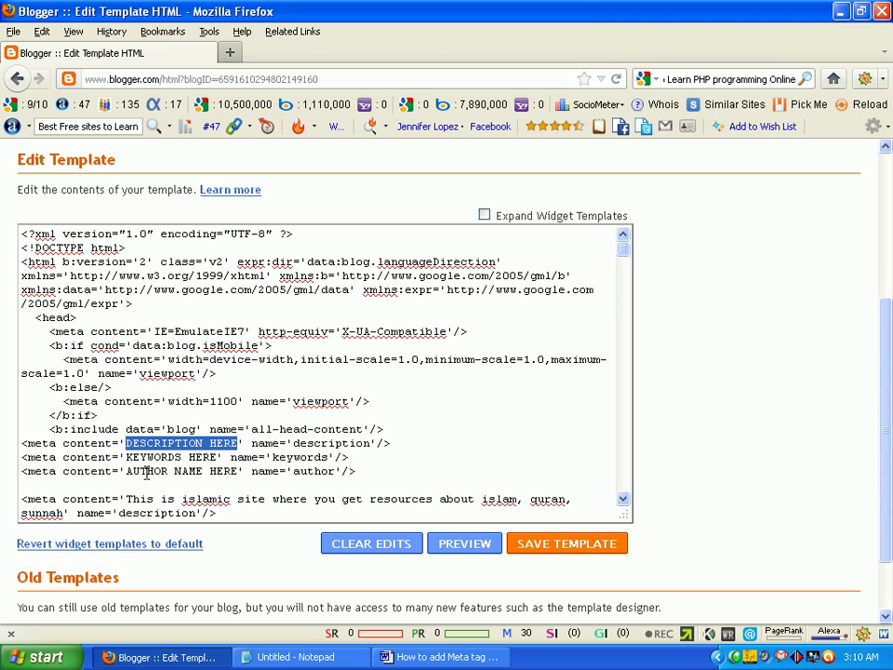
drag(126, 456, 217, 457)
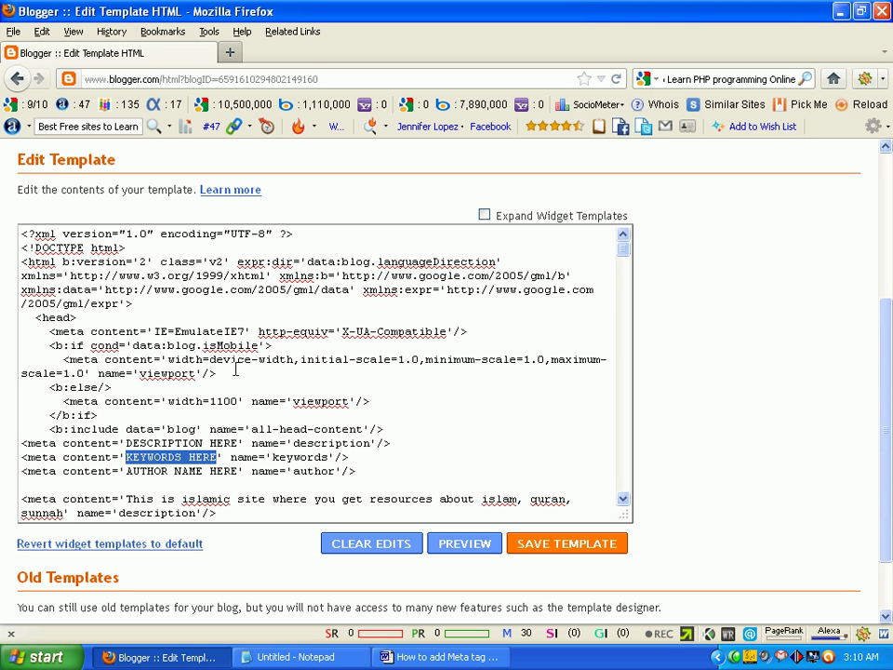
drag(125, 470, 209, 470)
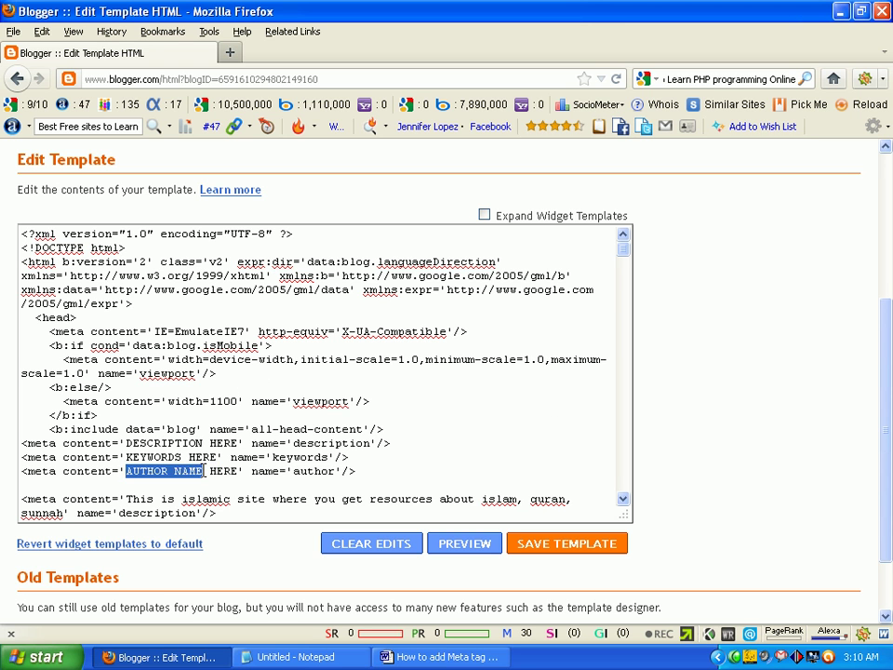
click(194, 443)
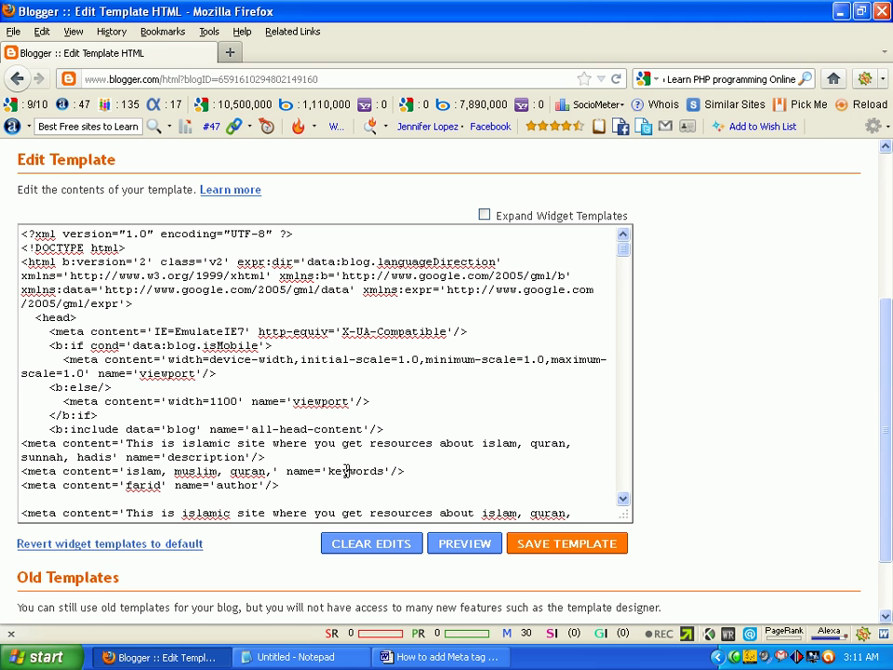
Review the description, keywords and author values of the newly added meta tags in the template code
drag(349, 471, 340, 471)
click(219, 471)
scroll(874, 384, up, 2)
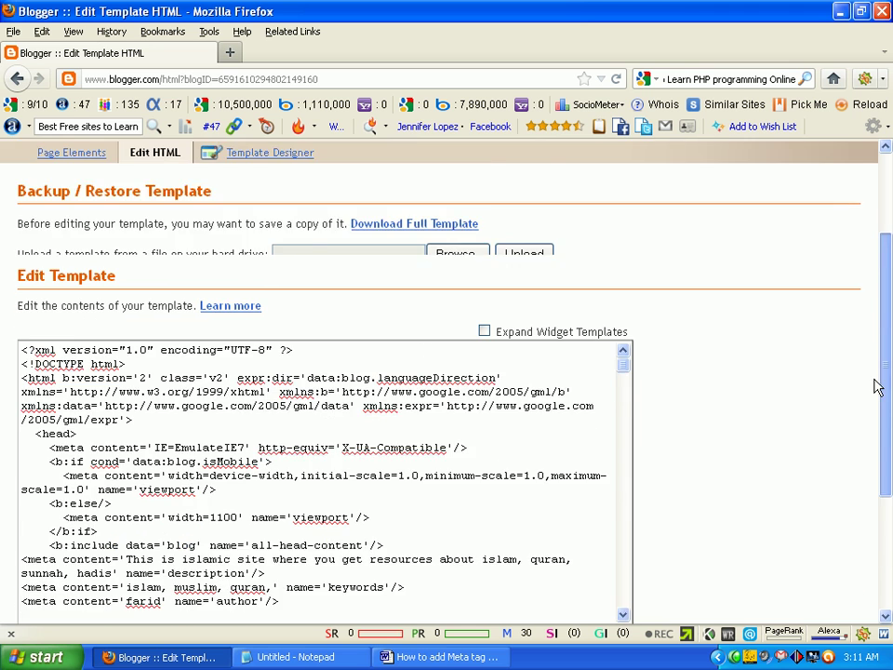
scroll(870, 418, down, 3)
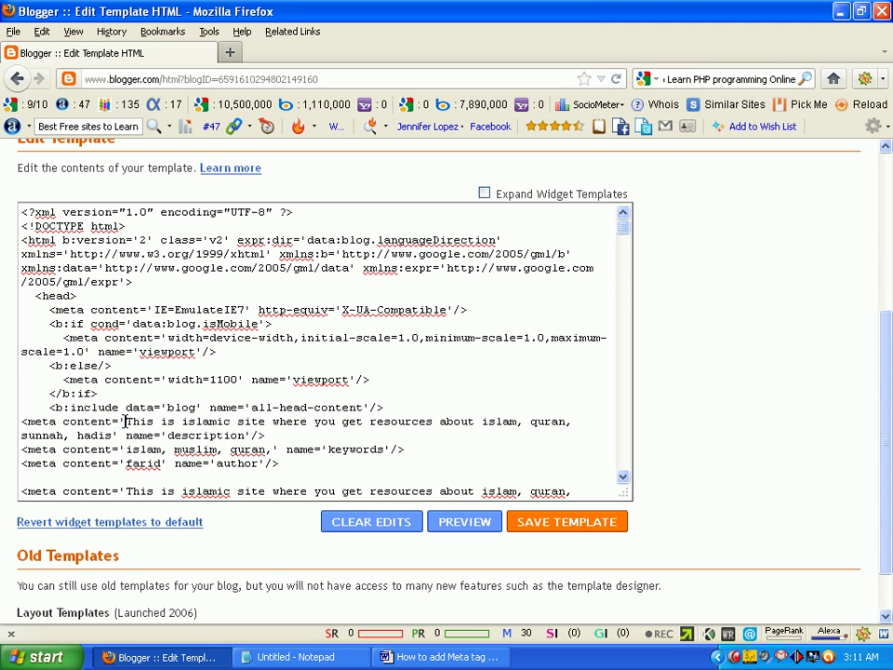
drag(125, 422, 238, 424)
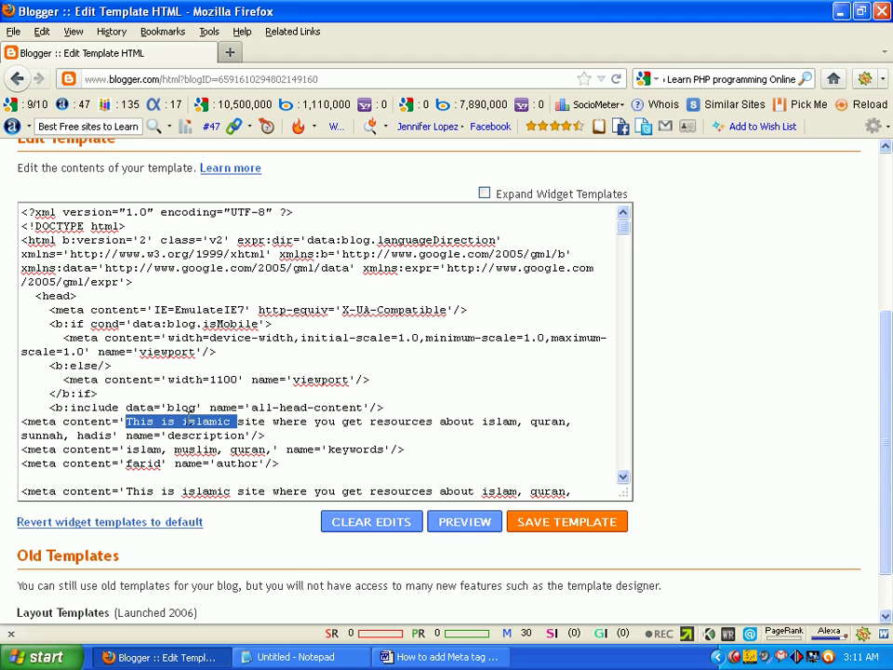
click(183, 421)
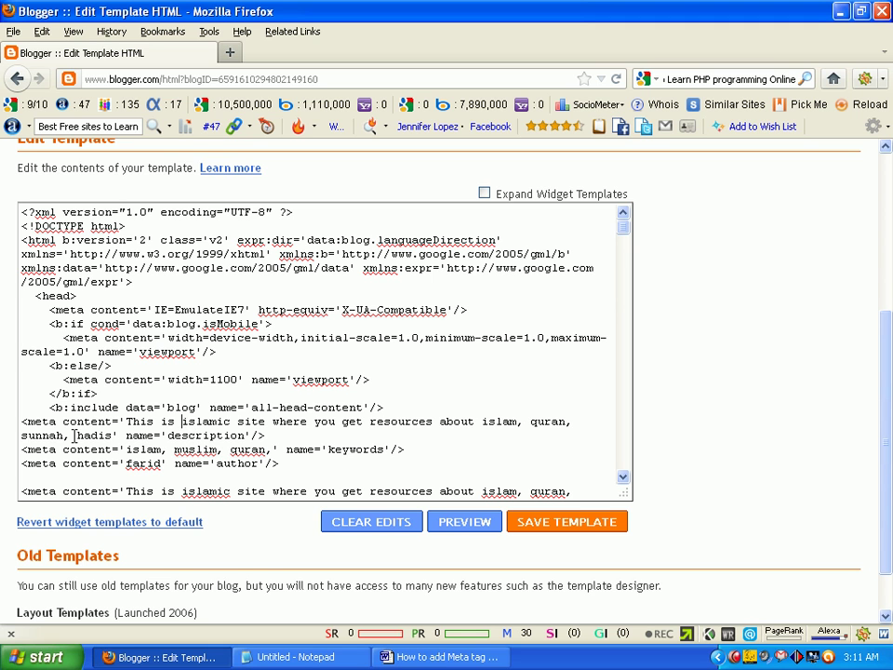
drag(113, 435, 125, 422)
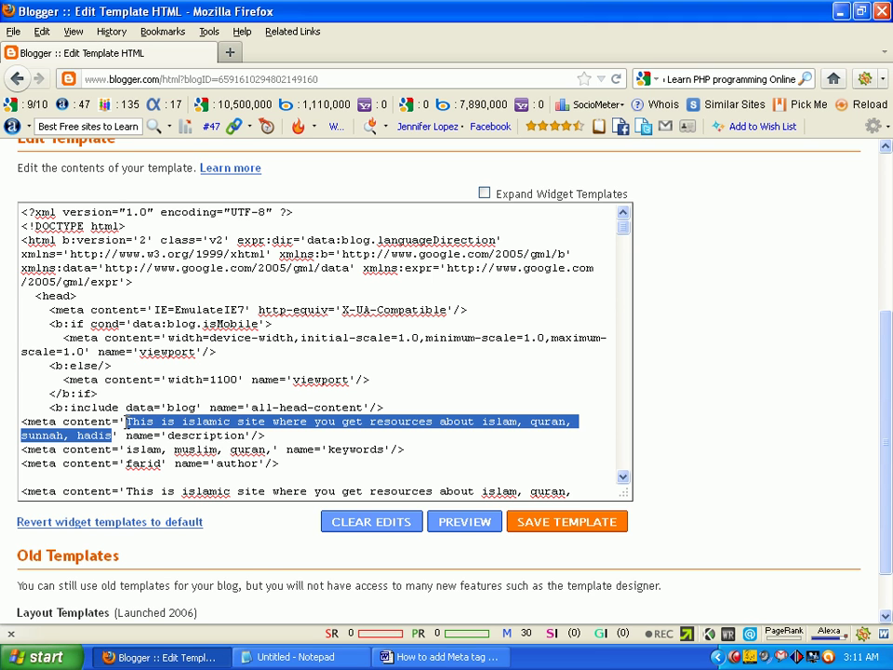
click(122, 420)
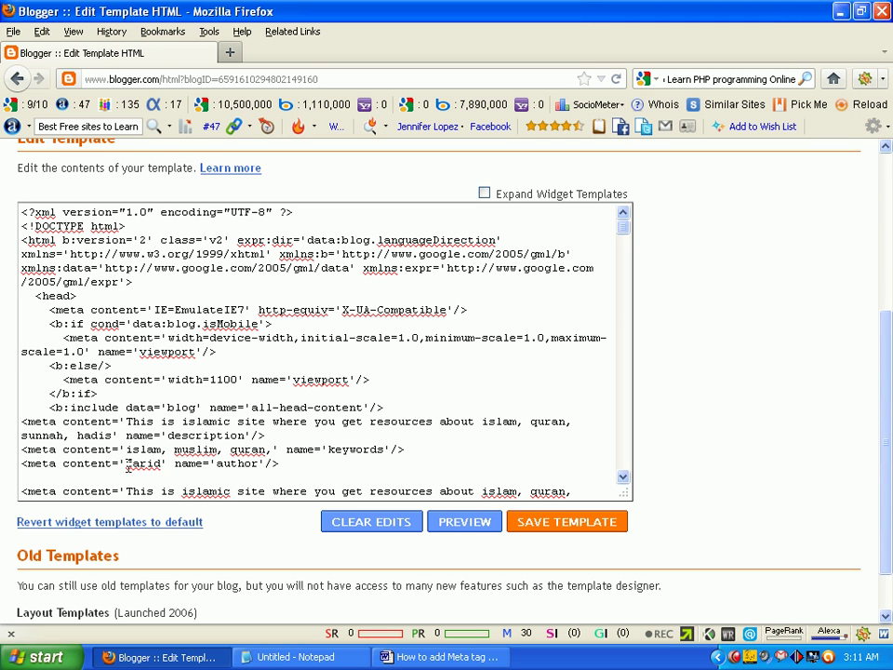
drag(119, 464, 172, 463)
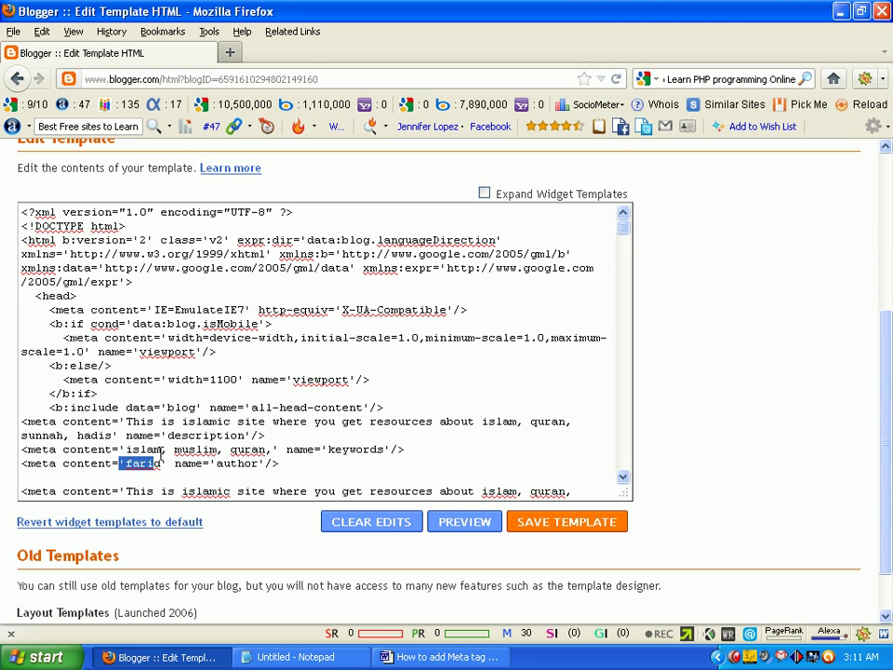
click(131, 423)
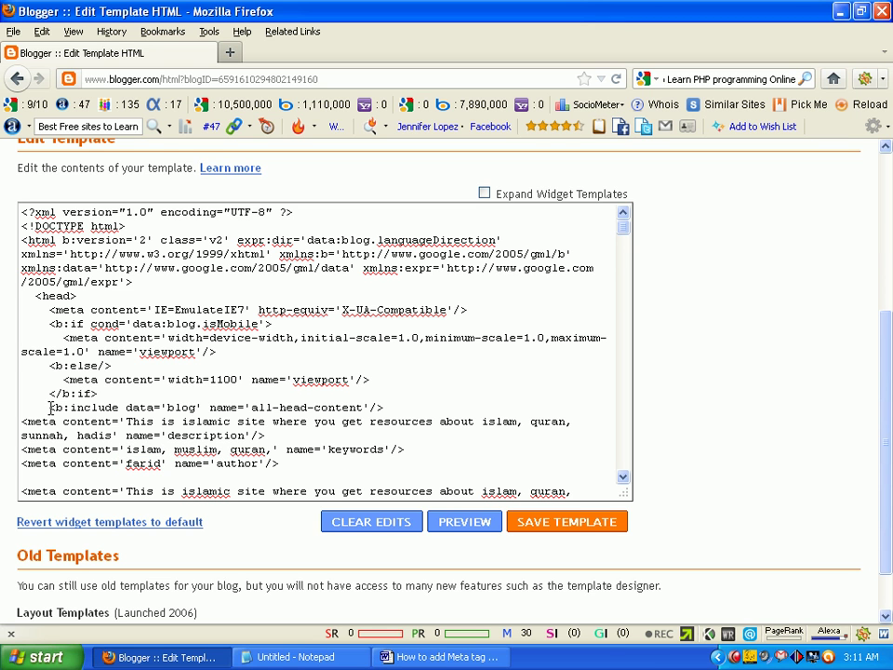
Check the new meta tags' placement after the all-head-content include line and save the template
mouse_move(50, 407)
mouse_down()
mouse_move(377, 407)
mouse_move(36, 406)
mouse_up()
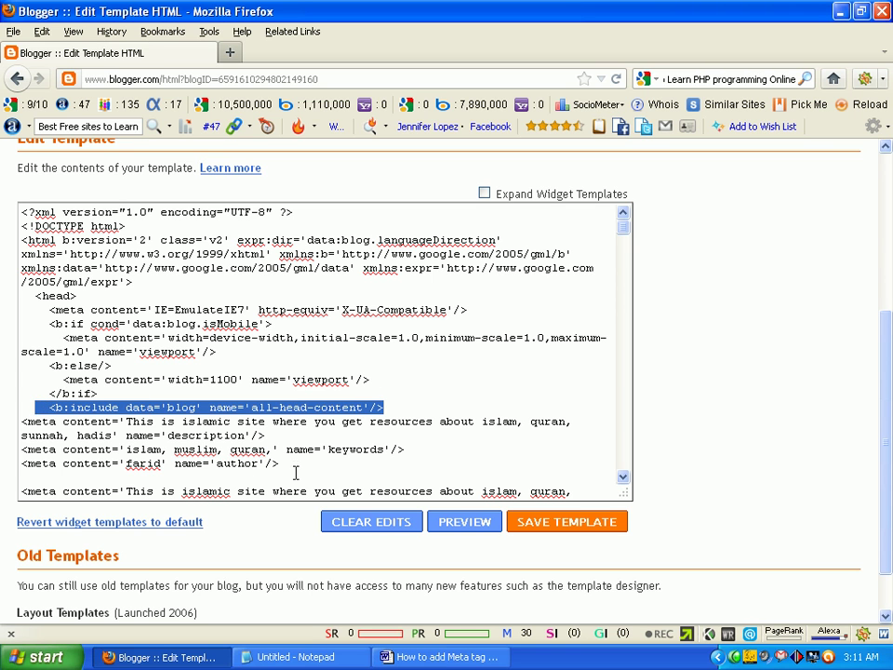
drag(294, 465, 3, 423)
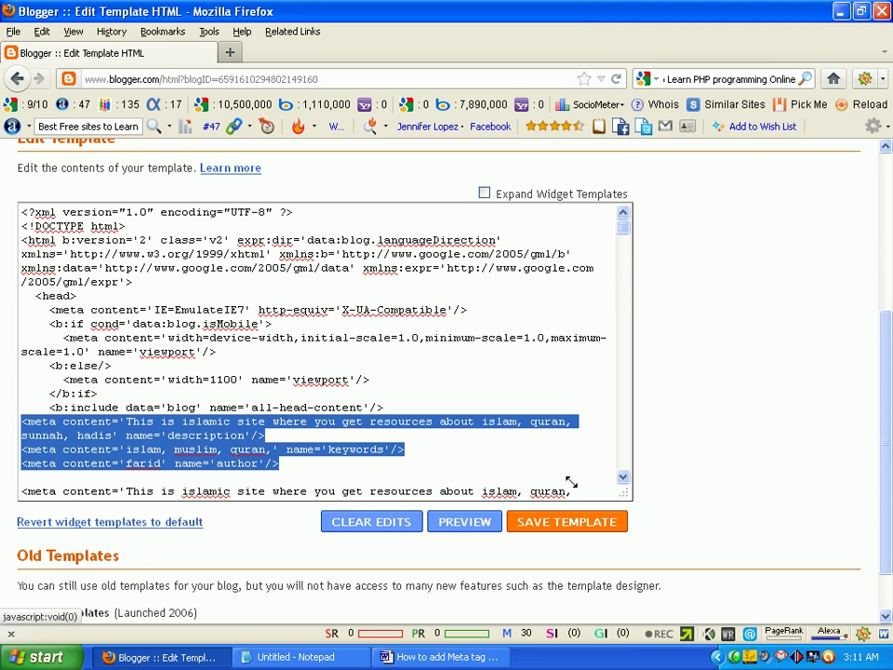
click(575, 528)
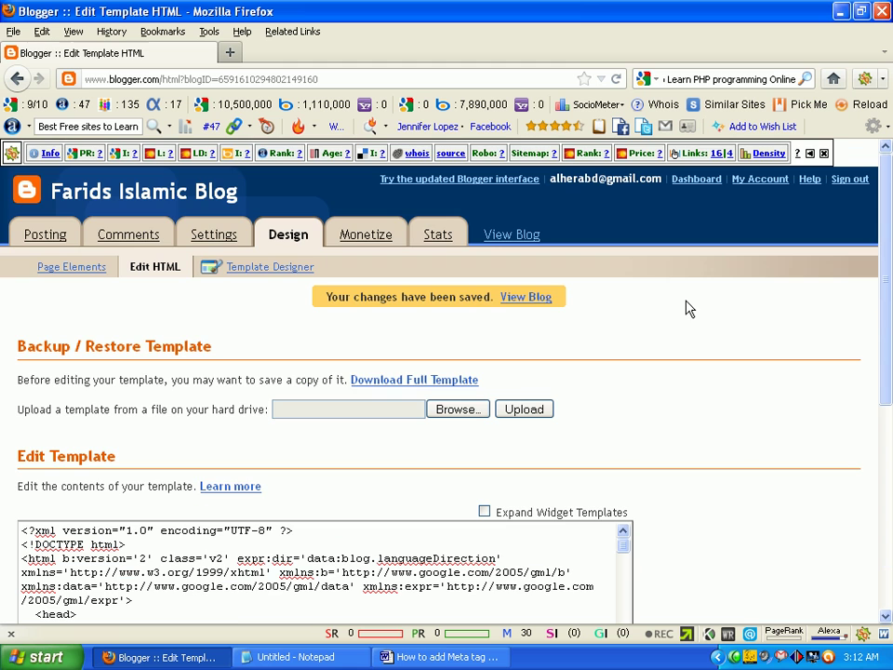